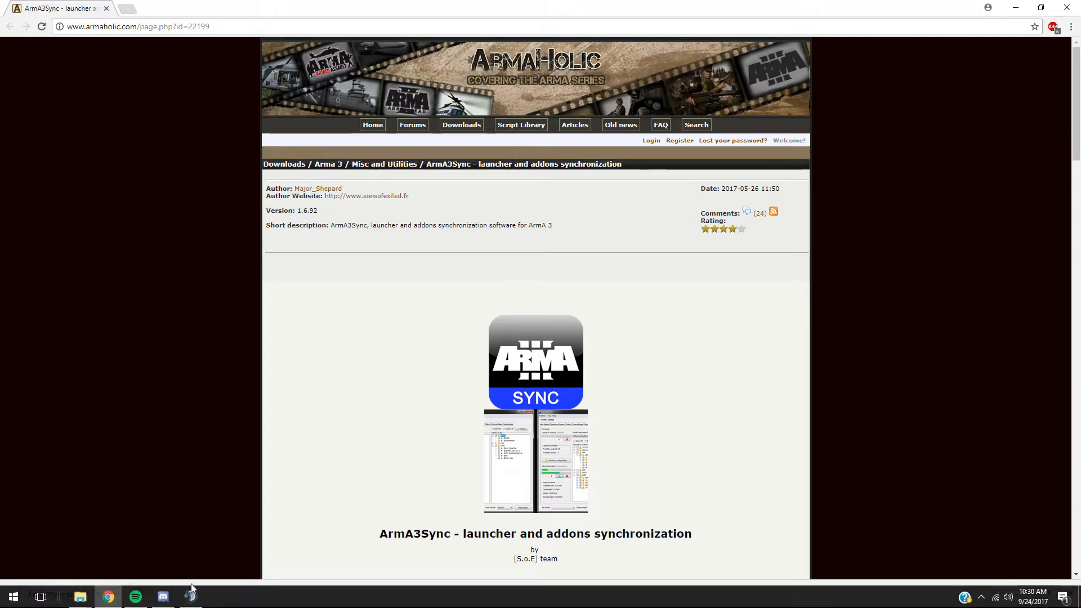
Review the ArmA3Sync setup instructions in Discord's arma channel and find the download link at the end of the Armaholic page.
left_click(162, 596)
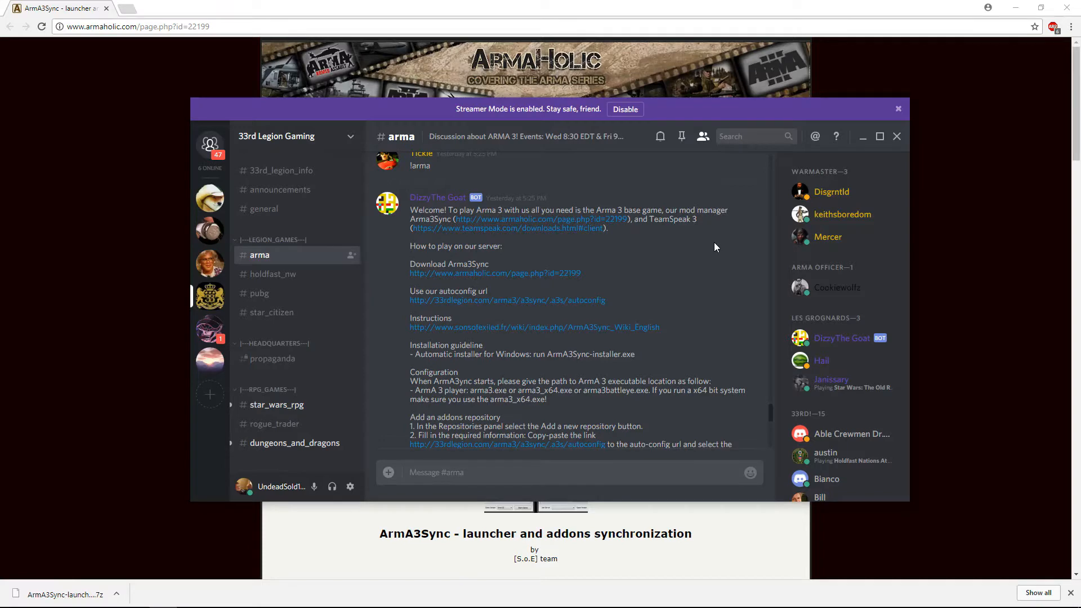
scroll(661, 251, "down", 2)
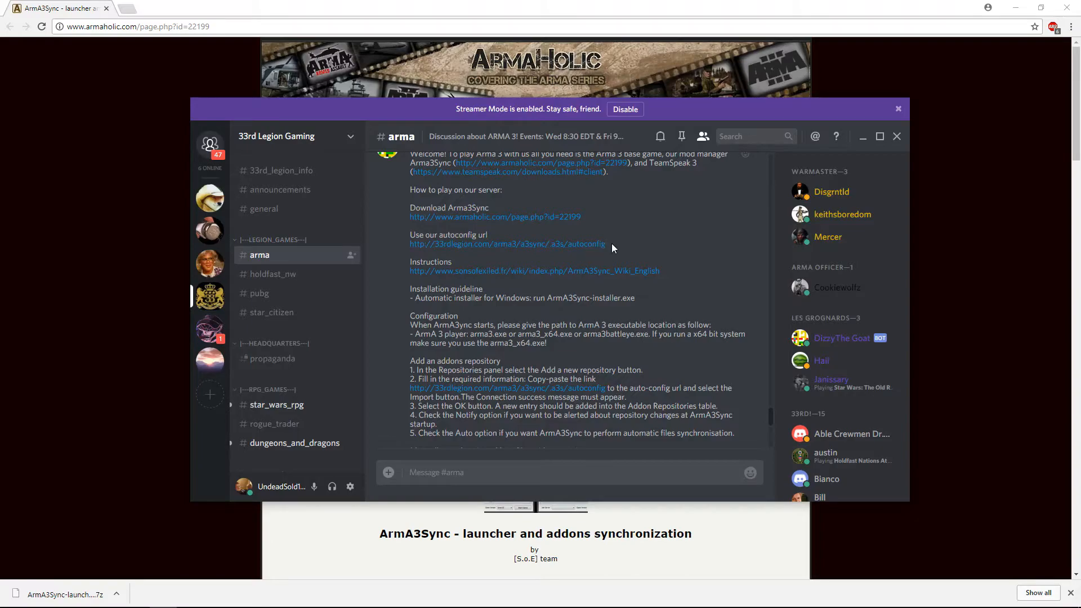
left_click(93, 214)
scroll(245, 217, "down", 2)
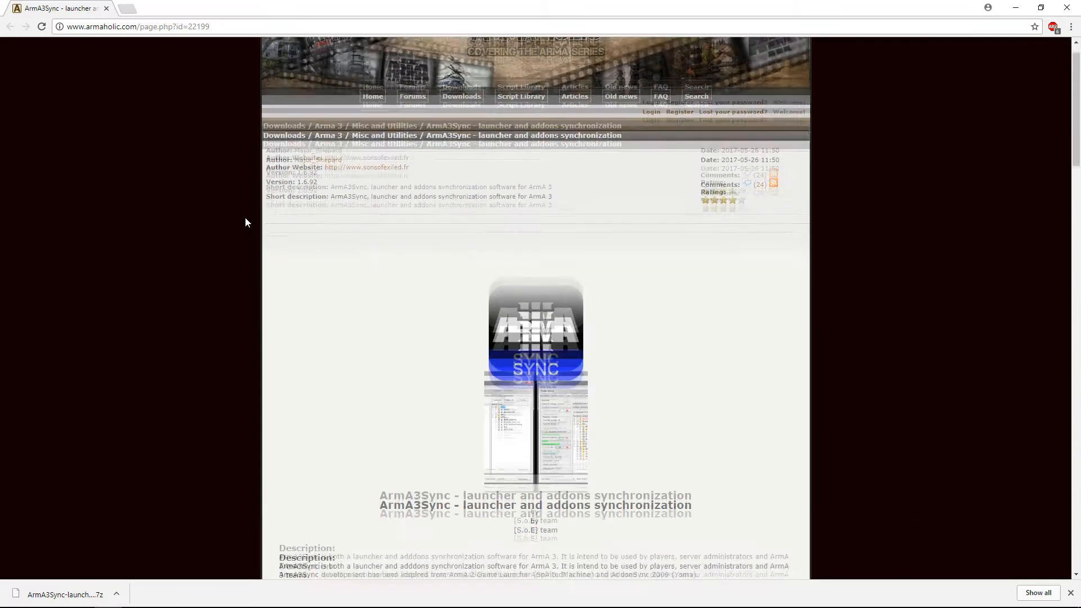
scroll(252, 222, "down", 10)
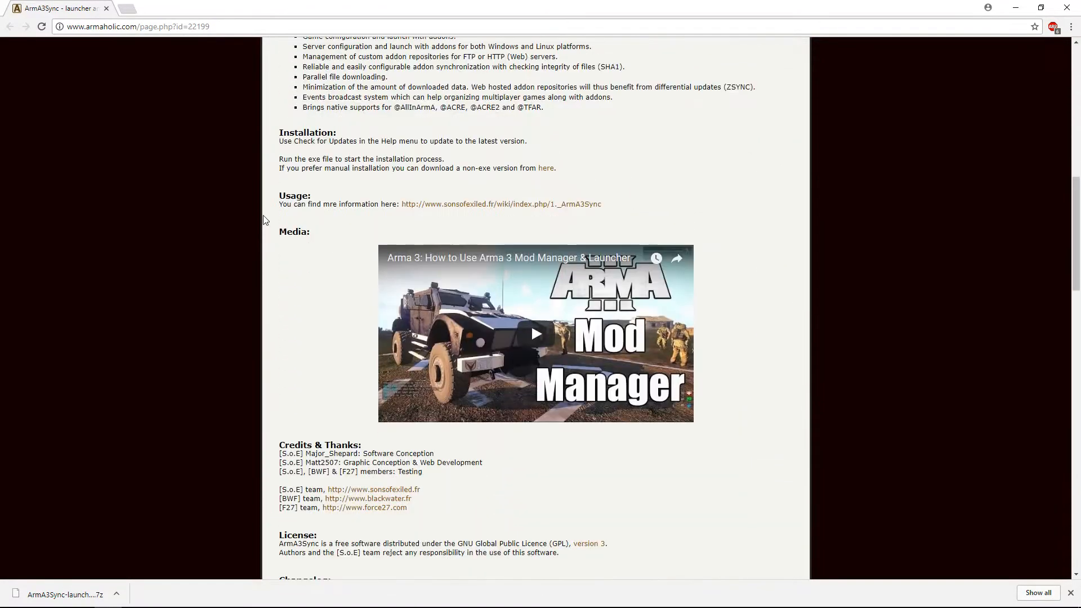
scroll(265, 220, "down", 15)
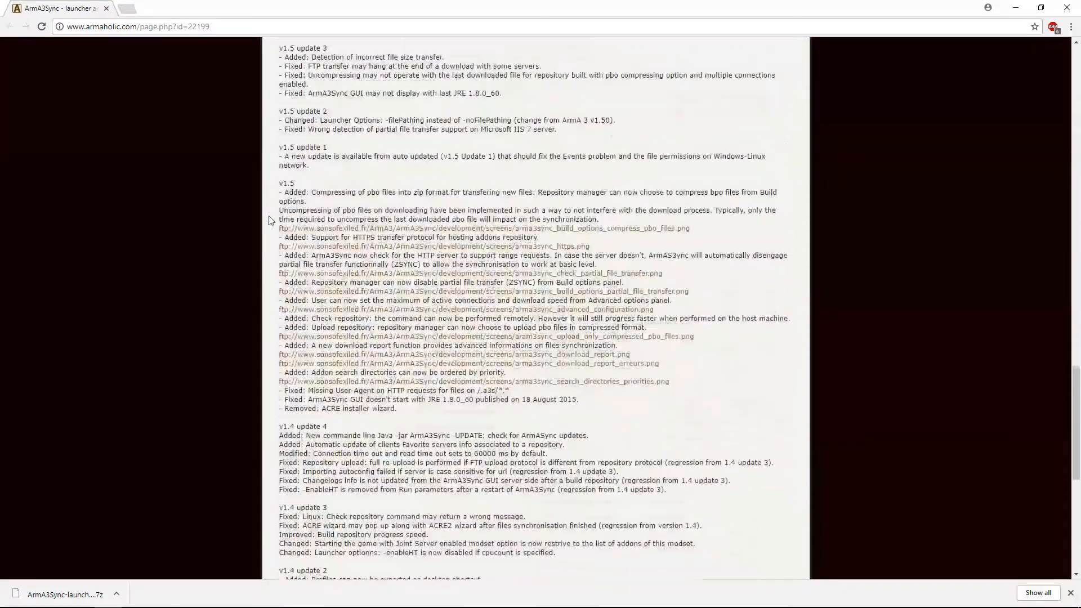
scroll(269, 219, "down", 2)
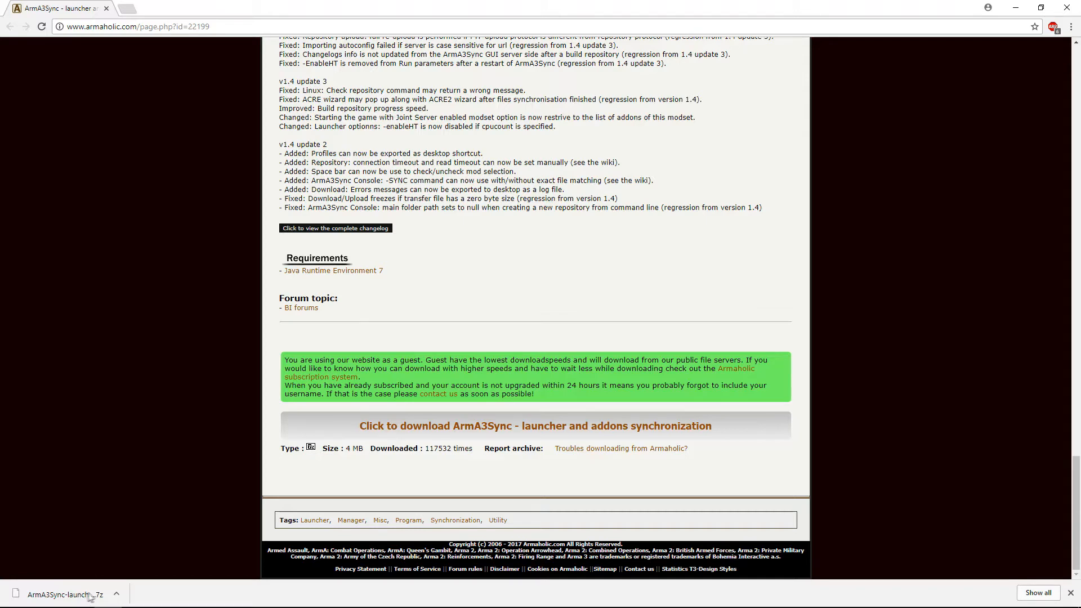
Show the downloaded ArmA3Sync archive in the Downloads folder and run arma3sync-installer-1-6-92.exe.
mouse_move(80, 599)
left_click(205, 570)
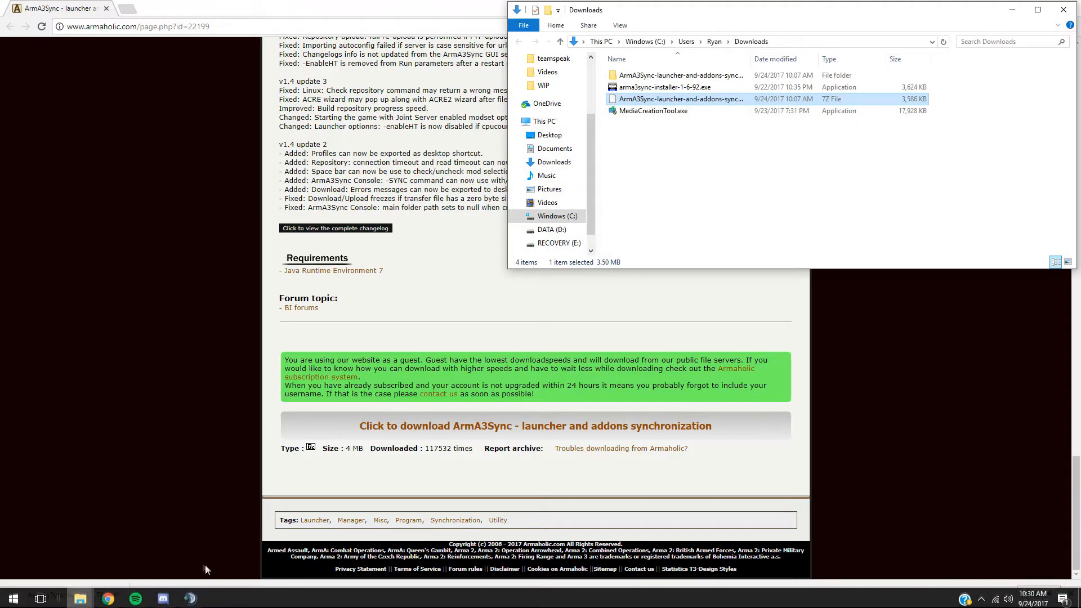
left_click(755, 162)
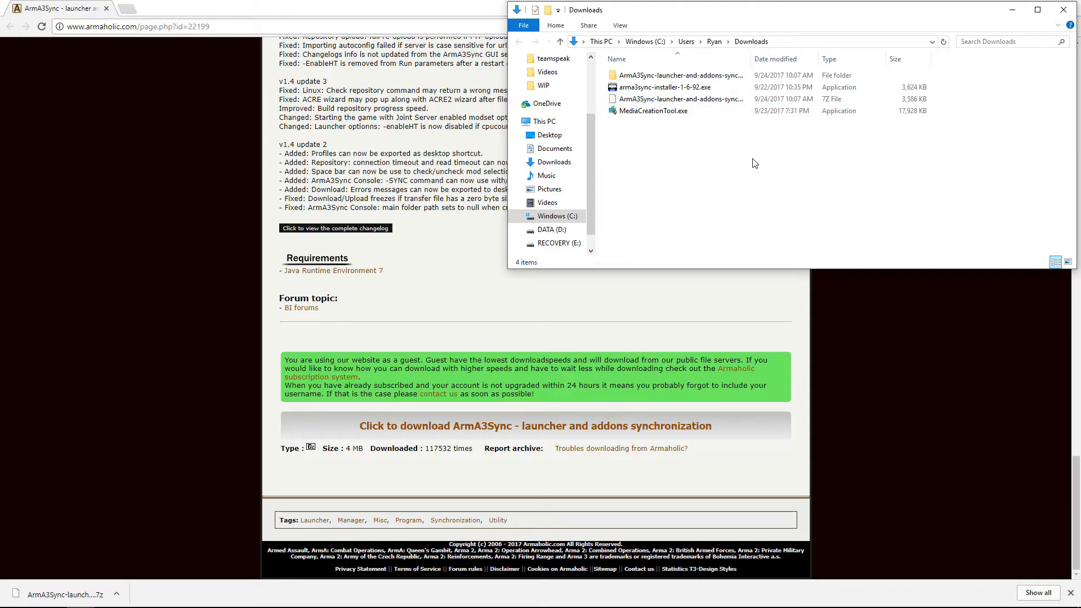
double_click(687, 87)
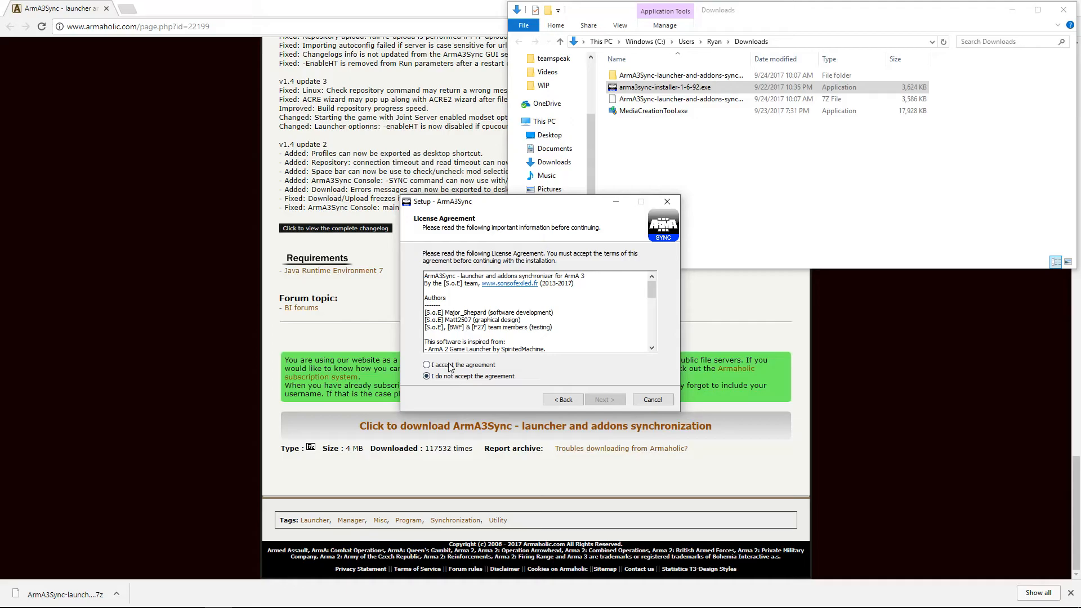
Accept the license agreement and install ArmA3Sync in the default location with a desktop icon.
left_click(450, 366)
left_click(604, 400)
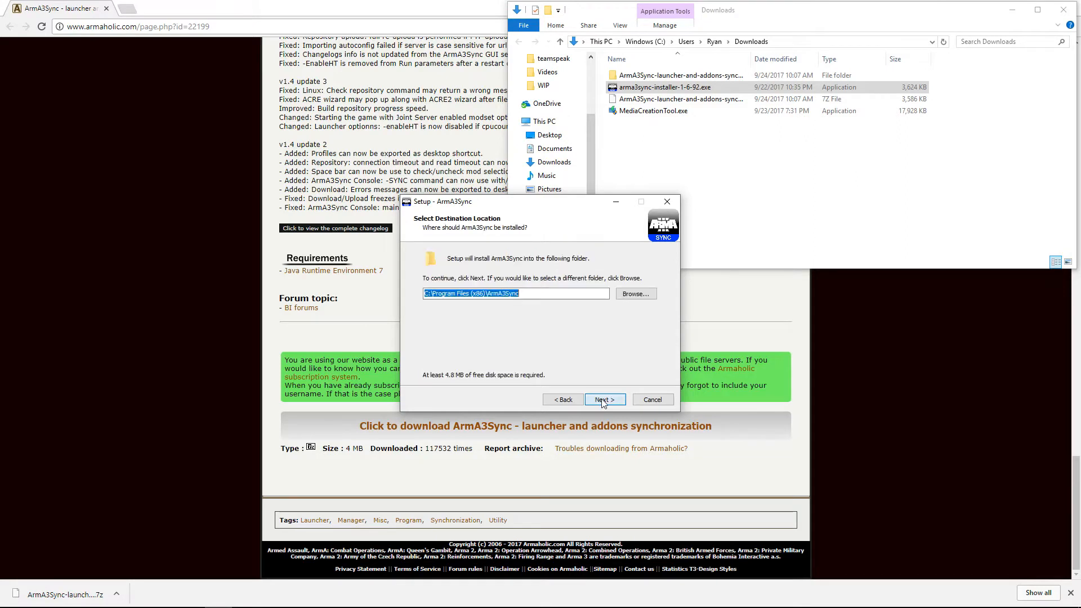
left_click(604, 399)
left_click(602, 400)
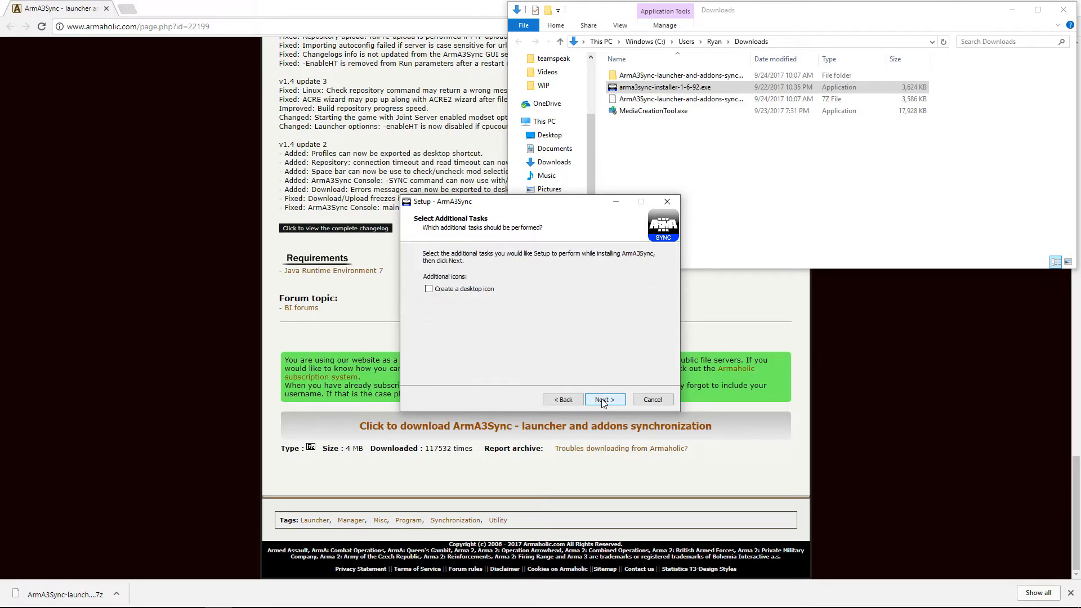
left_click(476, 291)
left_click(598, 401)
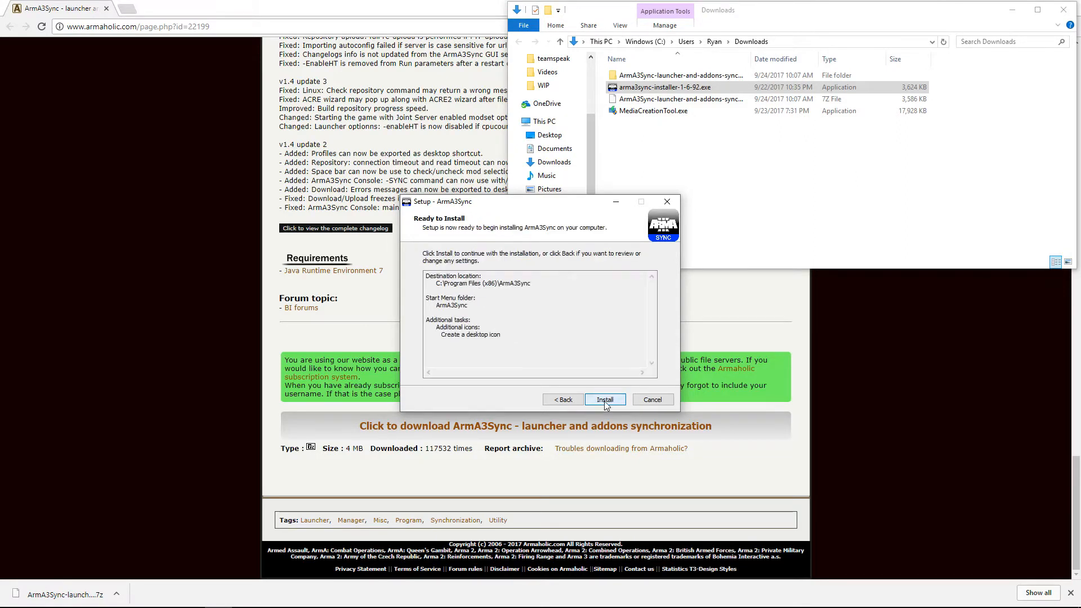
left_click(605, 400)
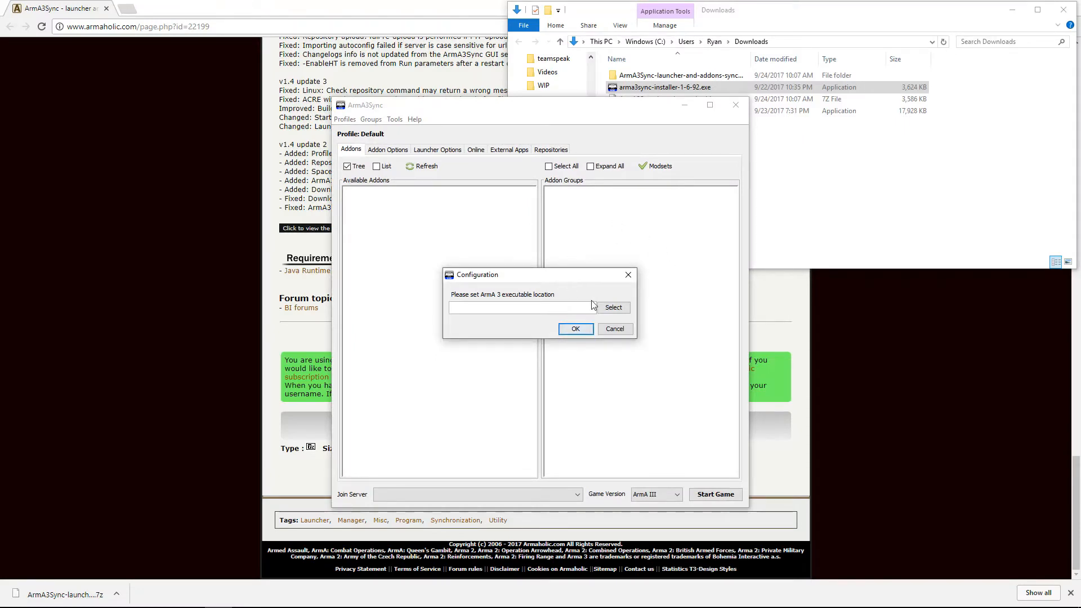
Browse for the ArmA 3 executable location in D:\Steam Games\steamapps\common\Arma 3.
left_click_drag(560, 274, 459, 197)
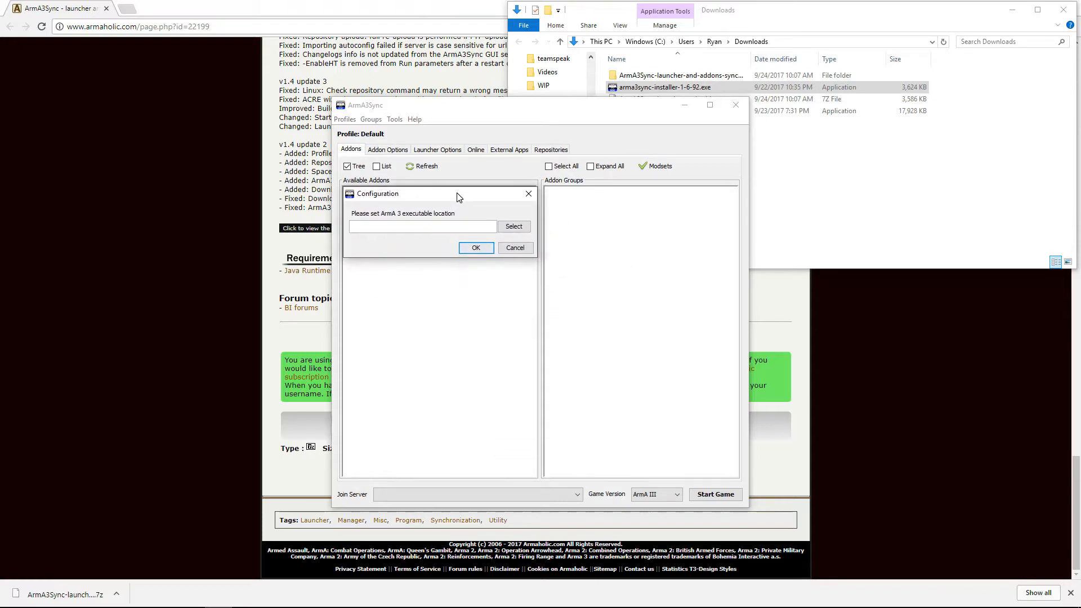
left_click(514, 227)
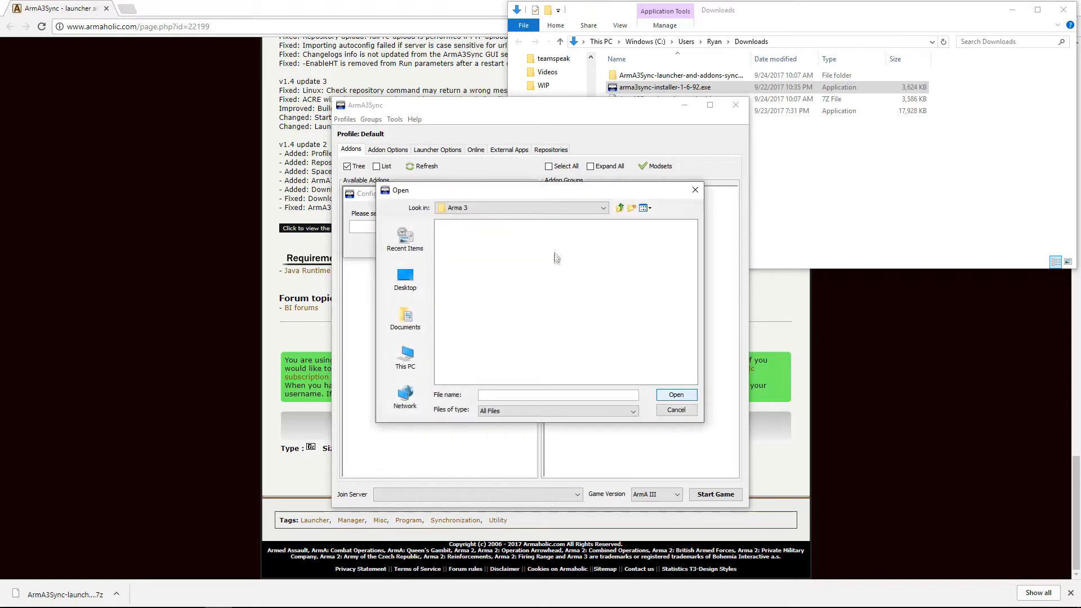
left_click(501, 207)
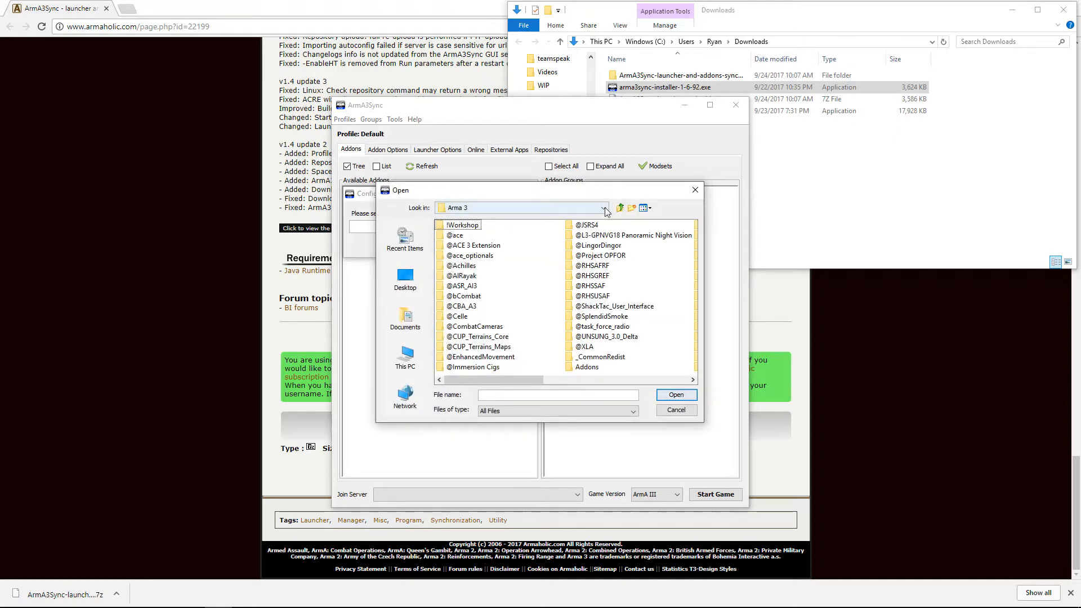
left_click(406, 355)
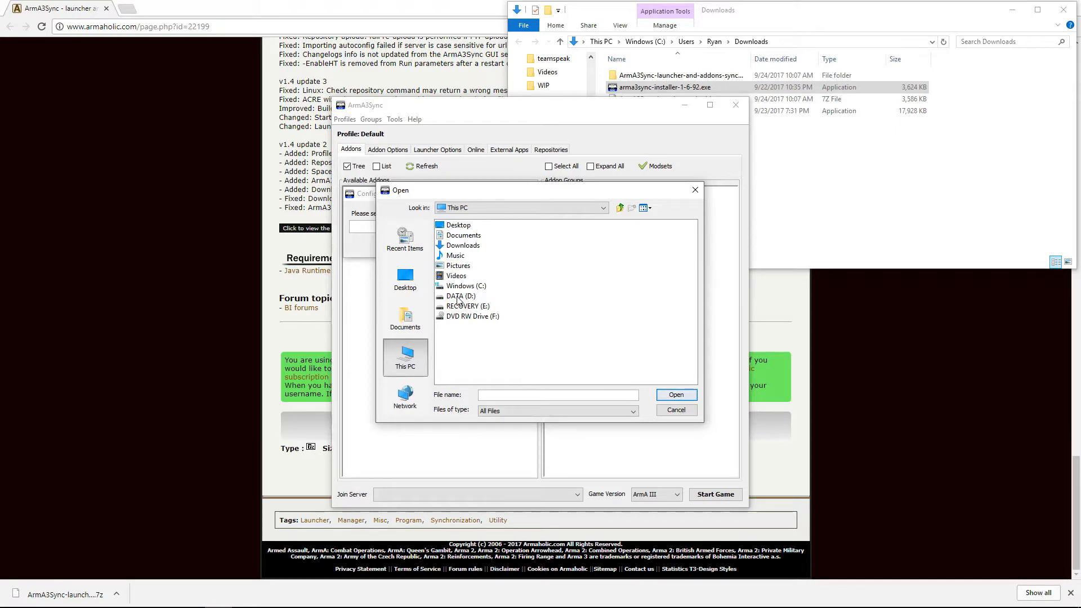
left_click(457, 297)
double_click(459, 298)
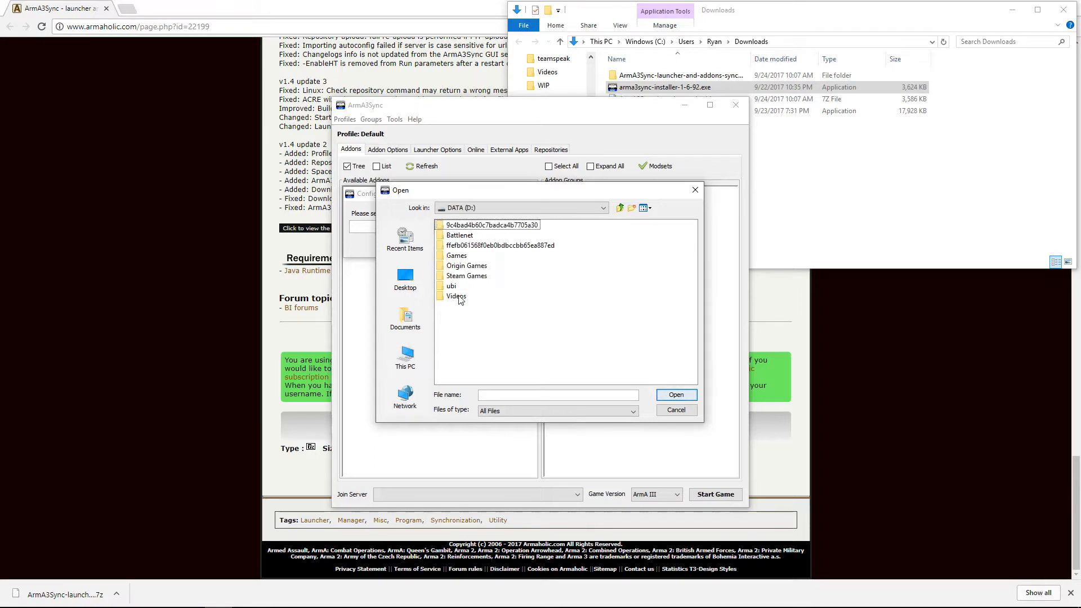
double_click(464, 277)
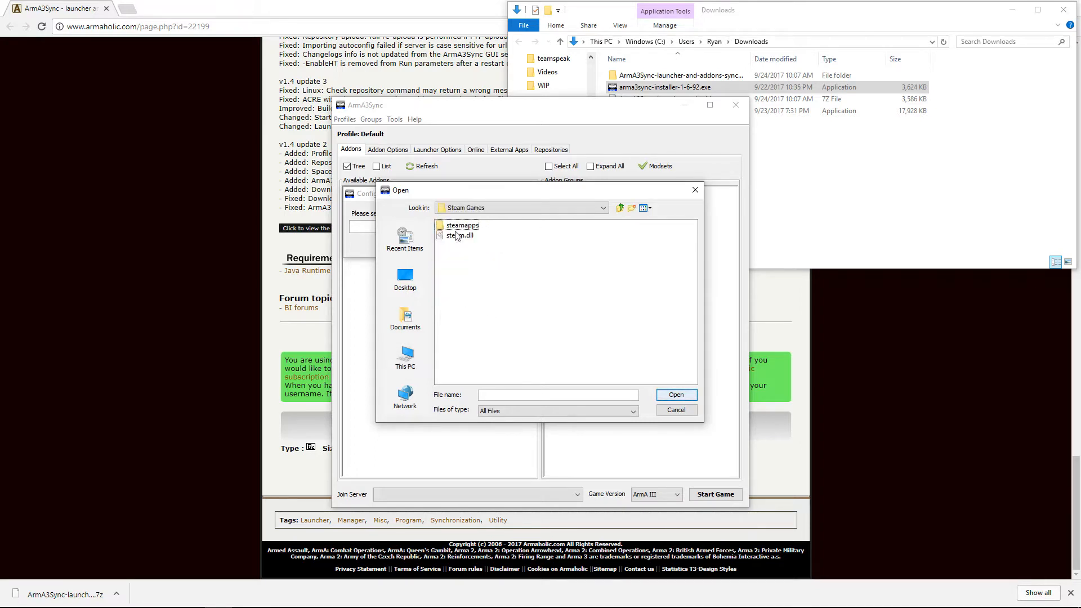
left_click(461, 227)
double_click(455, 227)
double_click(456, 226)
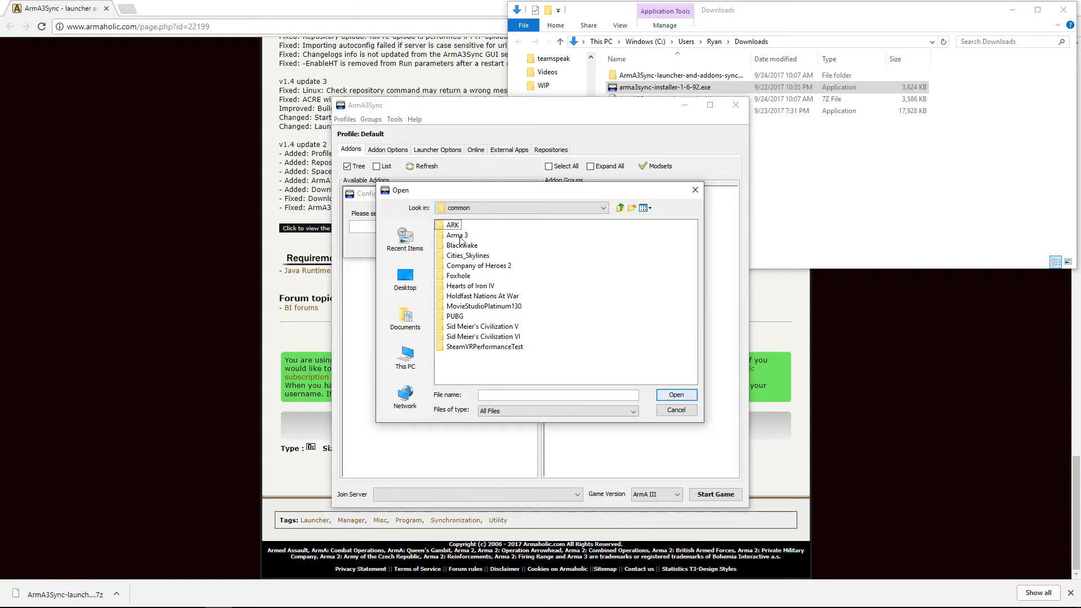
double_click(458, 236)
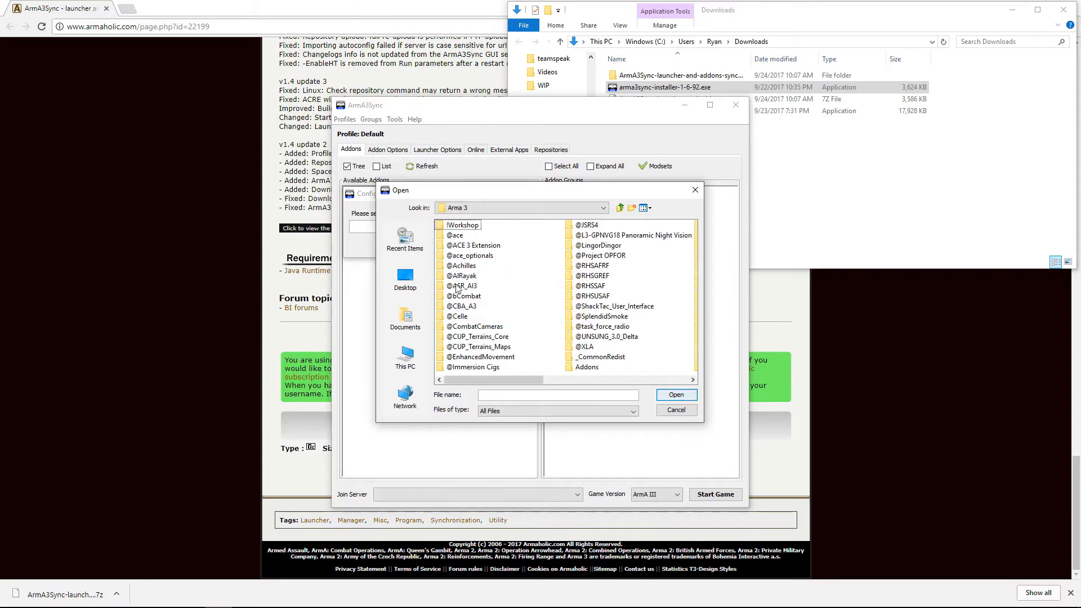
Choose arma3battleye.exe as the ArmA 3 executable and confirm the configuration.
scroll(507, 259, "down", 5)
scroll(507, 265, "up", 3)
scroll(508, 270, "down", 2)
scroll(508, 270, "down", 1)
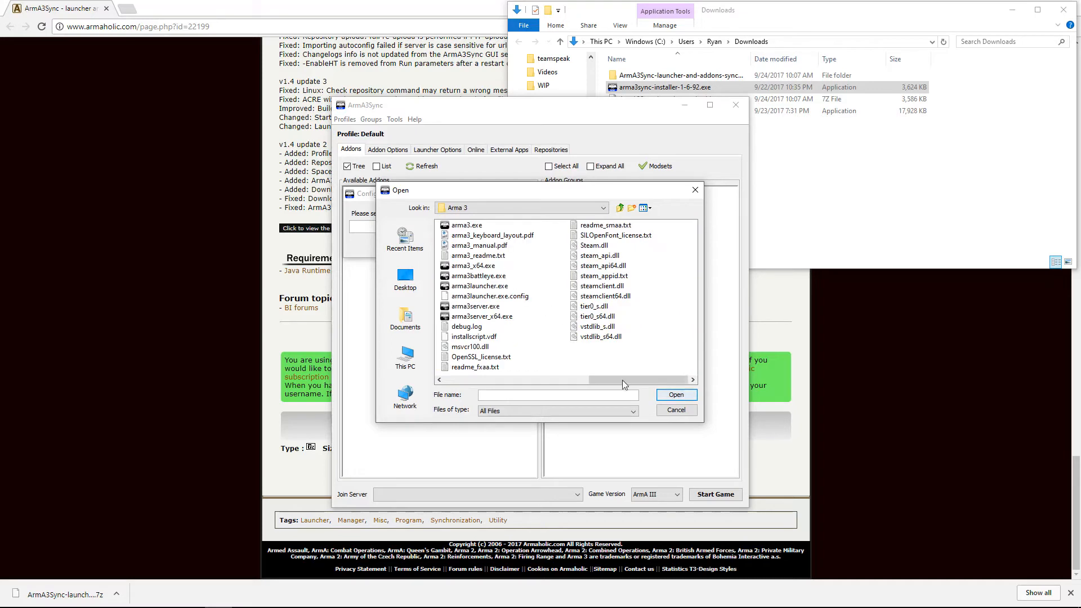
left_click(485, 267)
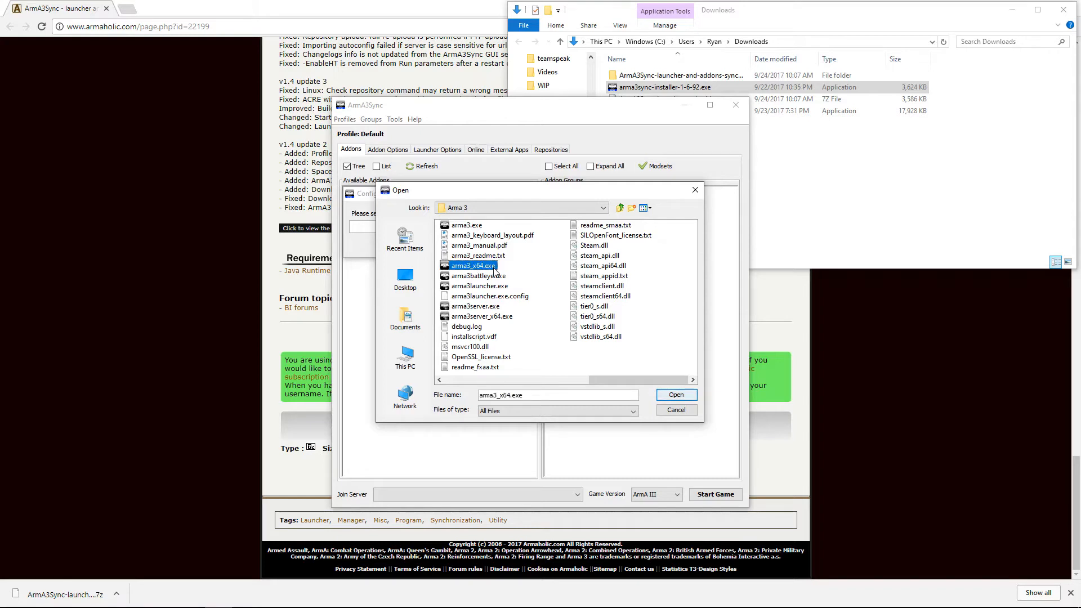
left_click(491, 277)
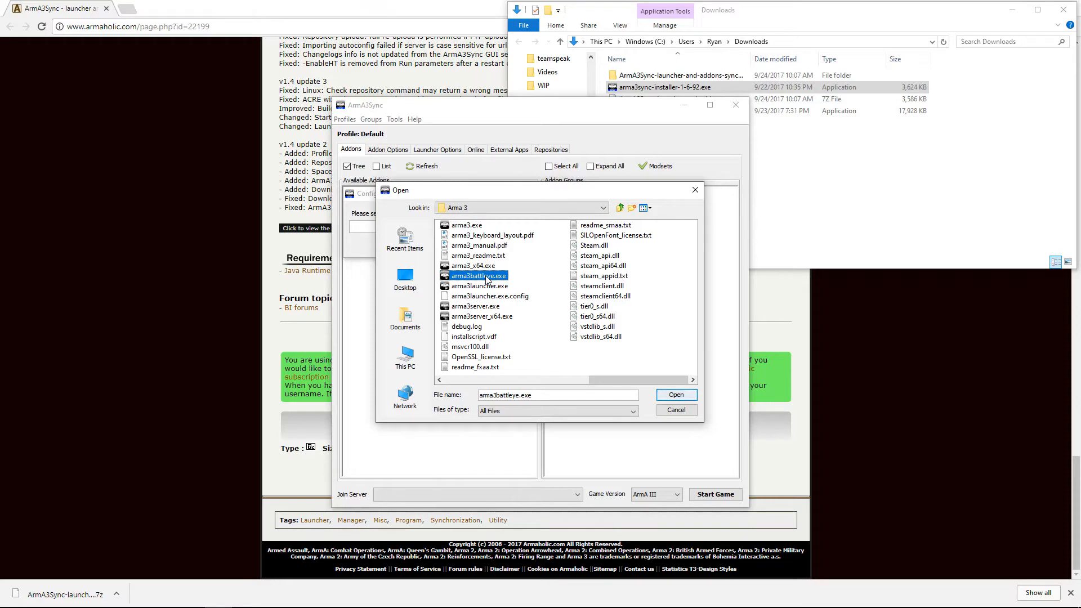
left_click(677, 398)
left_click(478, 249)
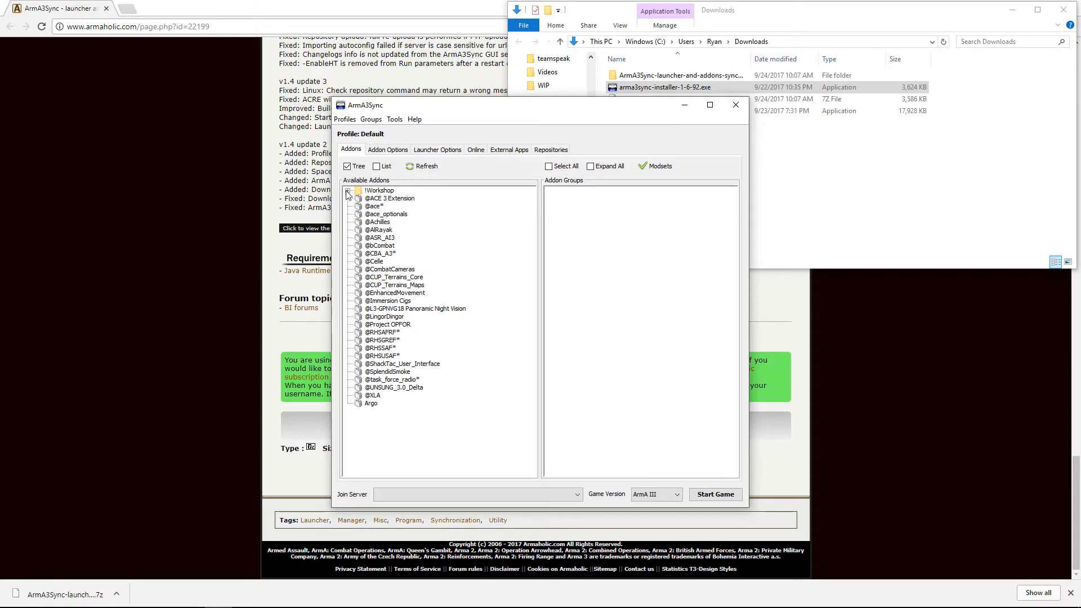
Examine the contents of the !Workshop folder in the available addons, then collapse it.
left_click(347, 191)
scroll(355, 193, "down", 5)
scroll(360, 192, "up", 5)
left_click(347, 190)
left_click(555, 151)
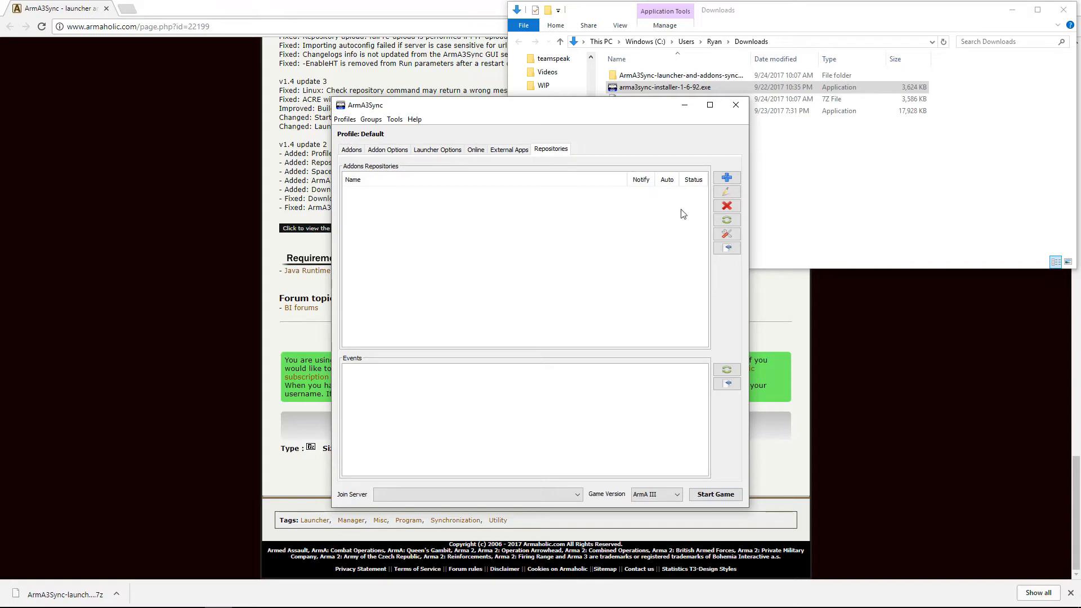
left_click(727, 178)
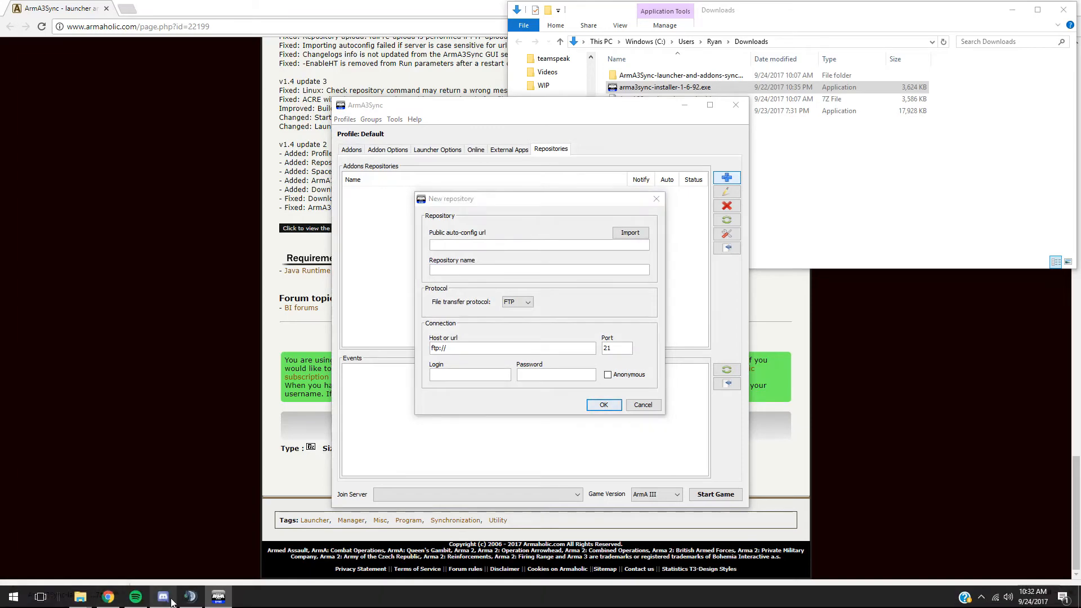
left_click(166, 598)
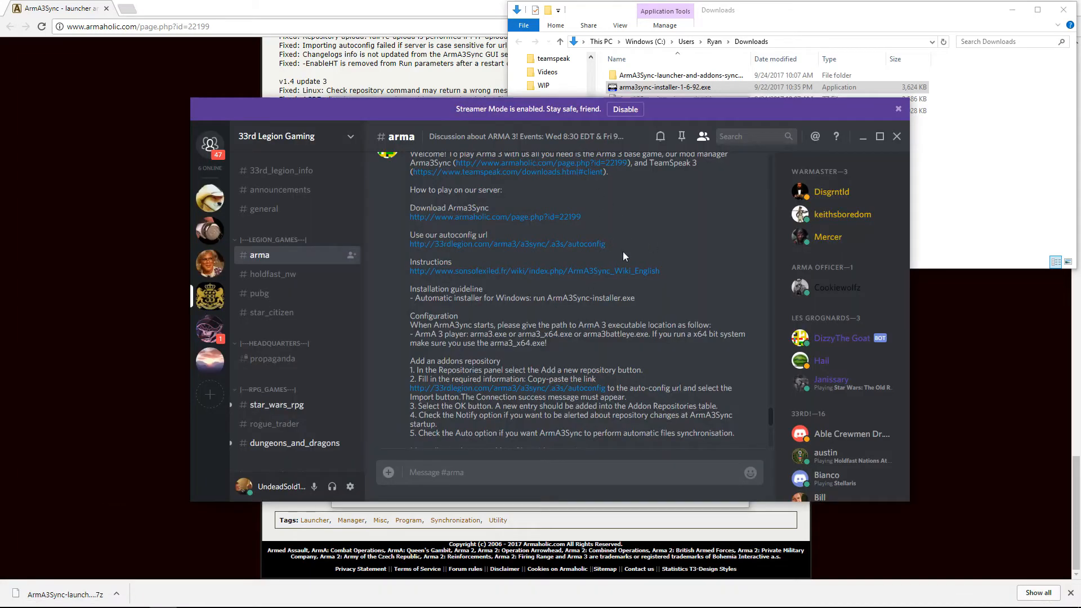
left_click_drag(606, 244, 411, 246)
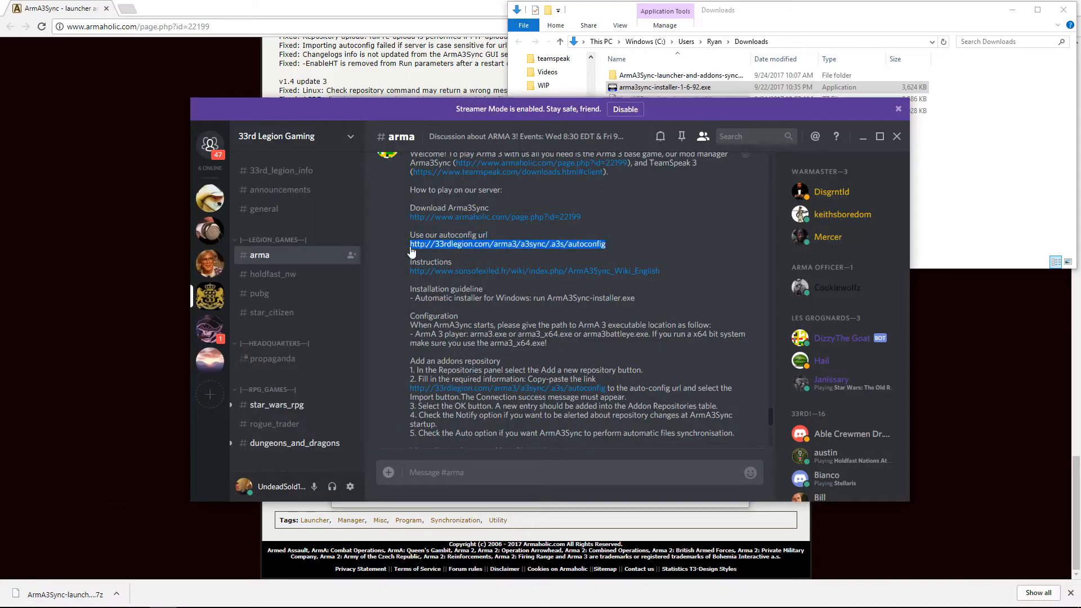
right_click(424, 254)
left_click(428, 254)
left_click(655, 115)
left_click_drag(655, 115, 658, 136)
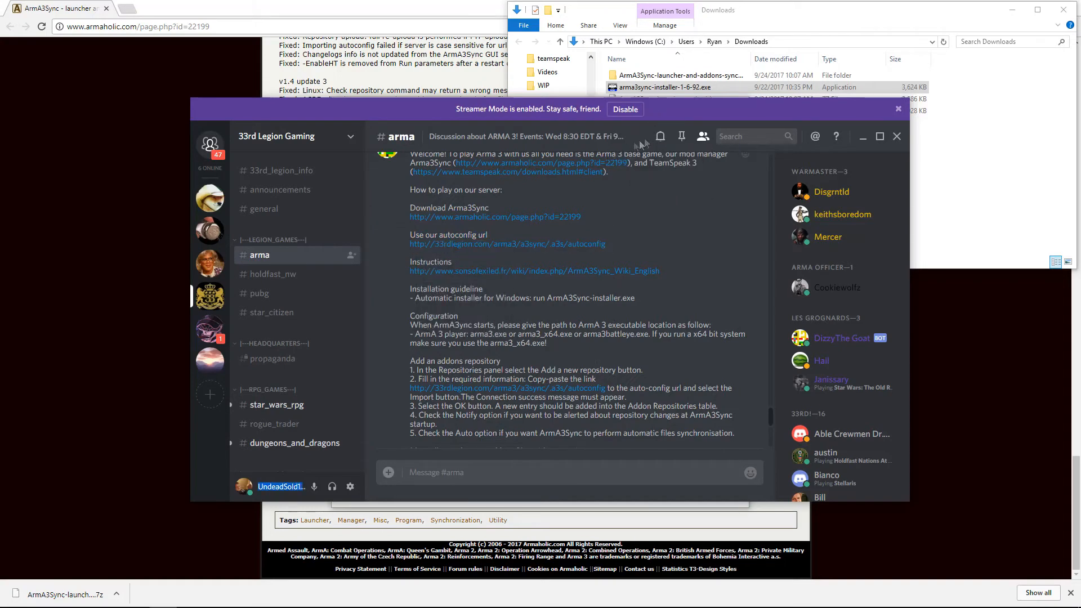
left_click(862, 136)
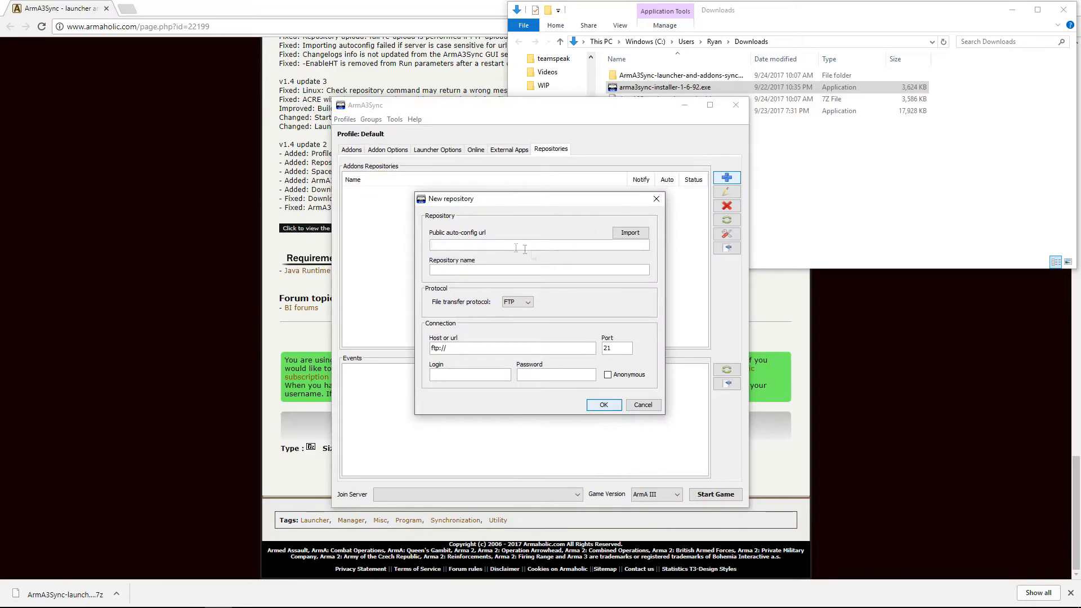
Paste the copied URL as the public auto-config url, import the repository settings and confirm the new repository.
right_click(474, 247)
left_click(500, 257)
right_click(476, 243)
left_click(498, 251)
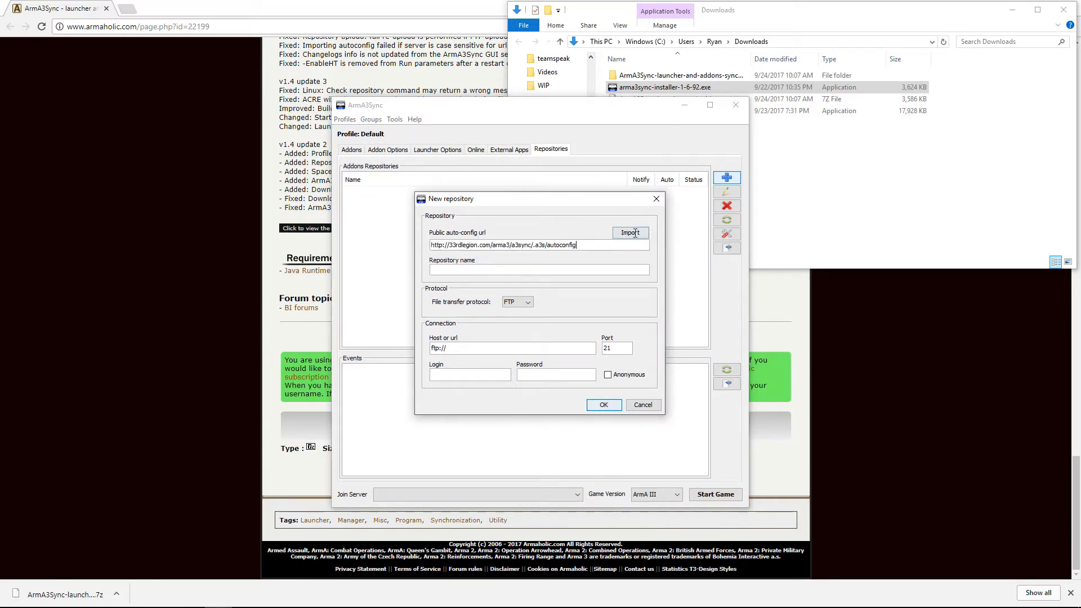
left_click(633, 231)
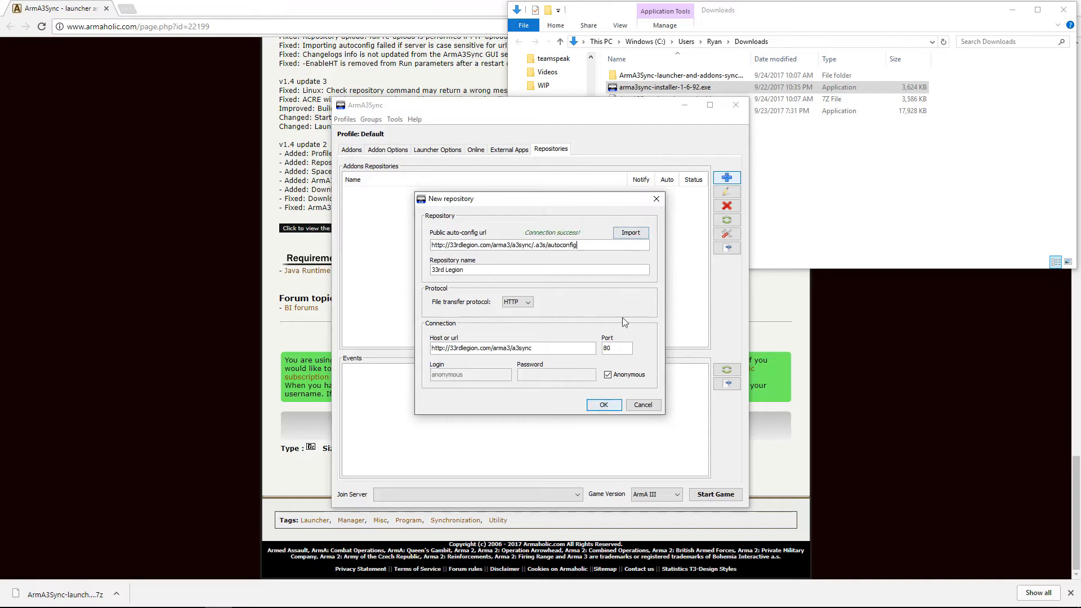
left_click(603, 405)
Select the 33rd Legion repository and connect to it to open its download page.
left_click(590, 191)
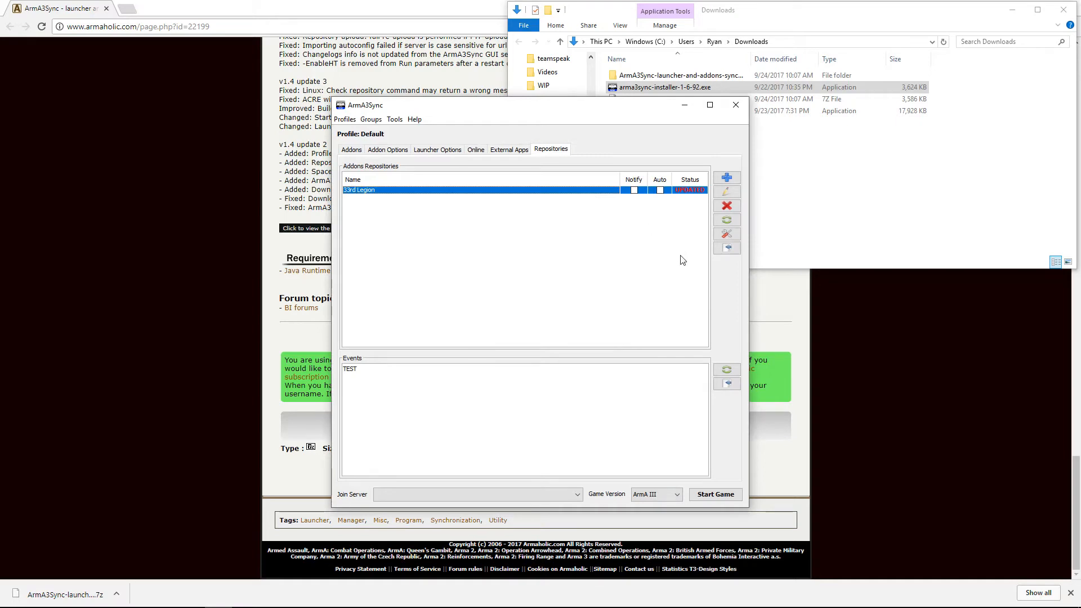
left_click(731, 248)
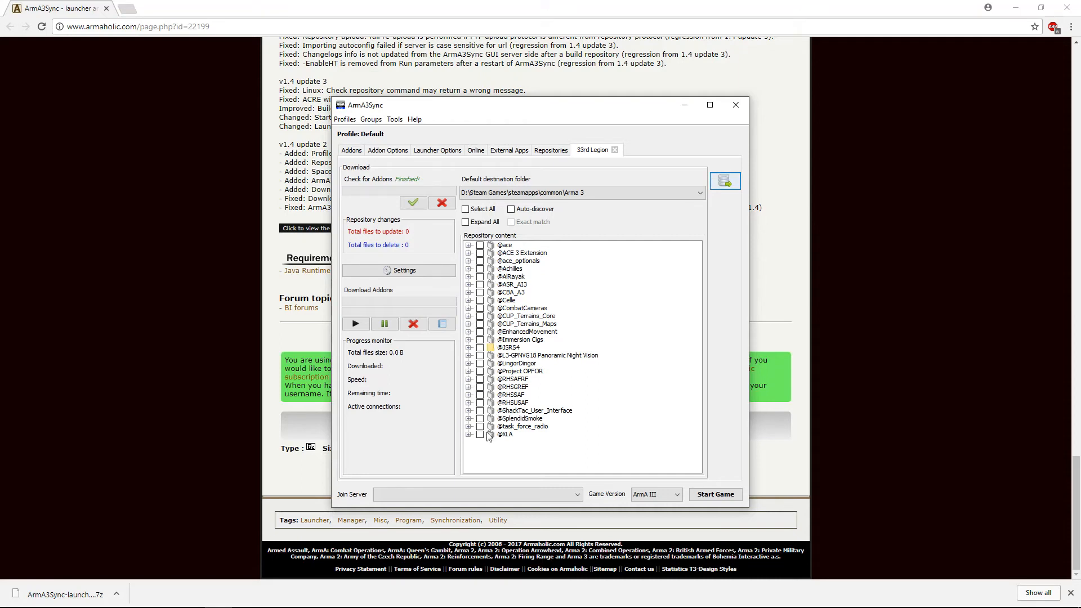
Select all addons in the 33rd Legion repository content and start downloading them to the default Arma 3 destination folder.
left_click(478, 213)
left_click(479, 214)
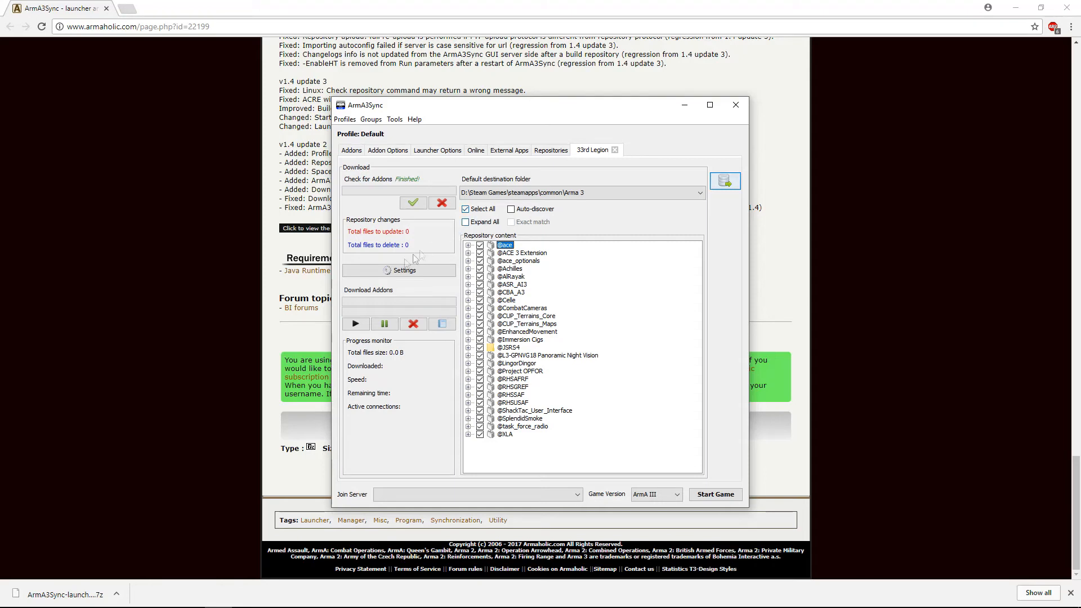
left_click(357, 325)
left_click(525, 340)
Enable both the Notify and Auto options for the 33rd Legion entry in the addons repositories list.
left_click(560, 150)
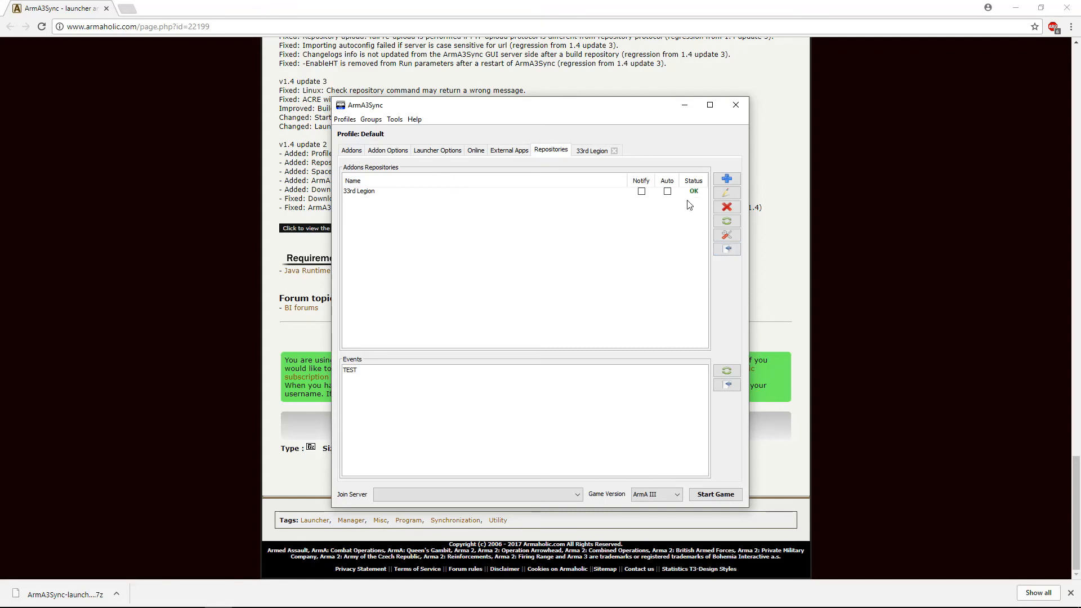
left_click(641, 191)
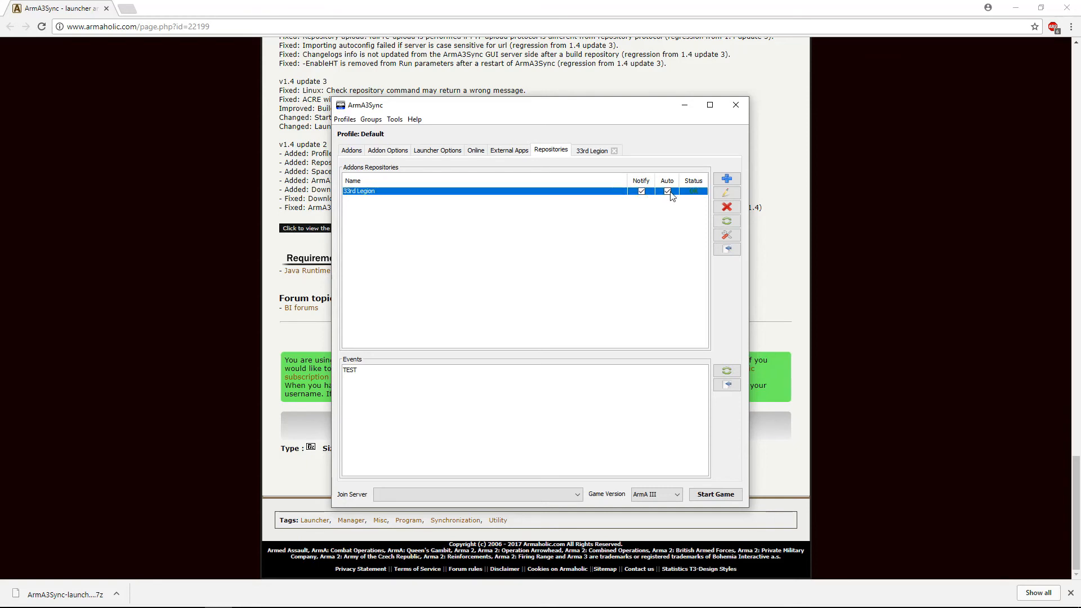
Import the 33rd Legion repository's modset as an addon group.
left_click(352, 155)
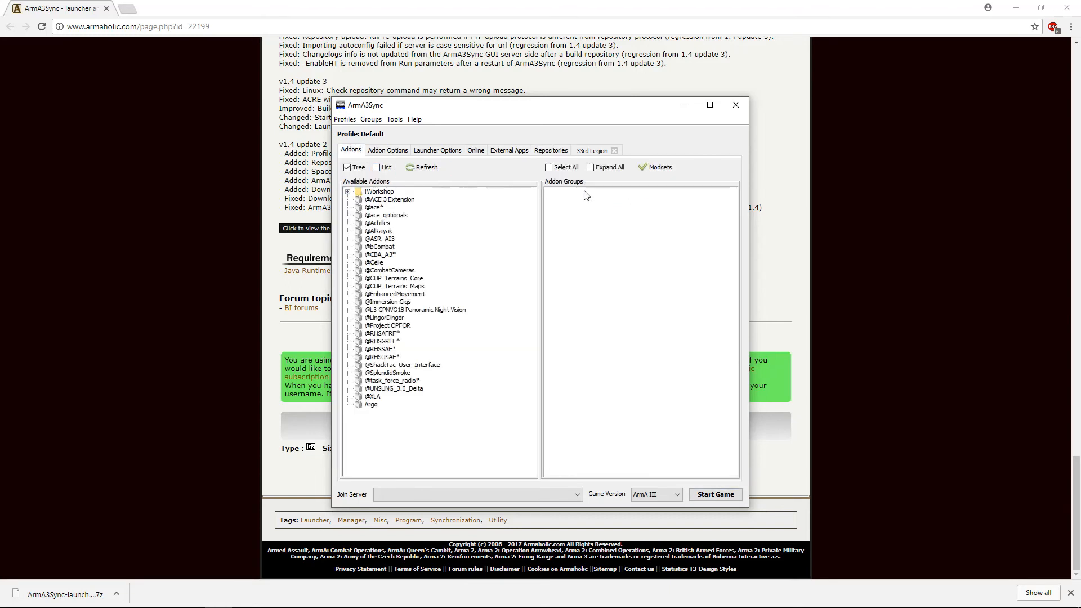
right_click(593, 208)
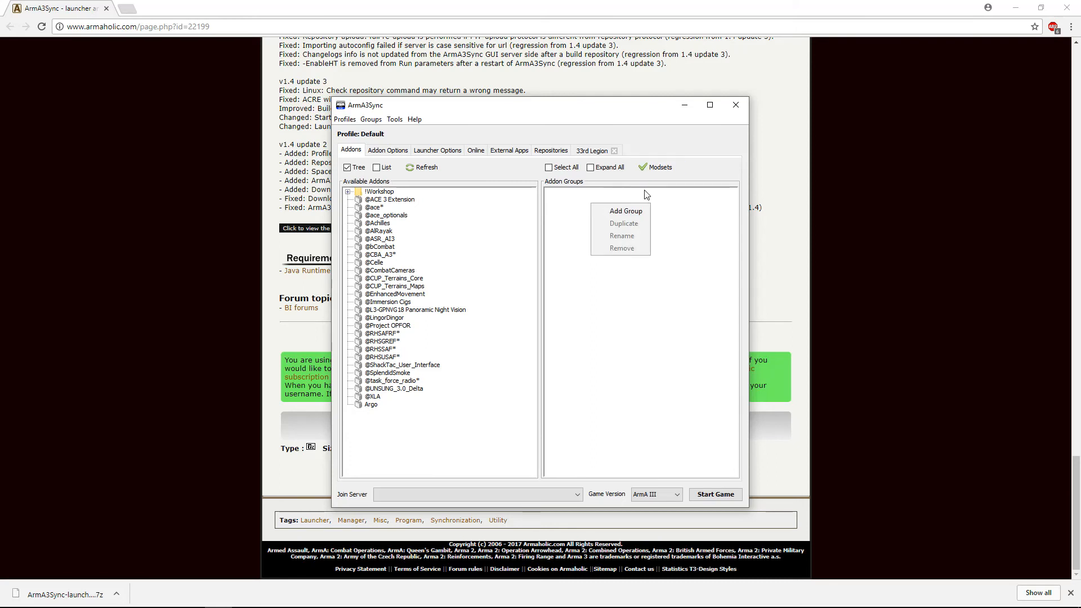
left_click(658, 167)
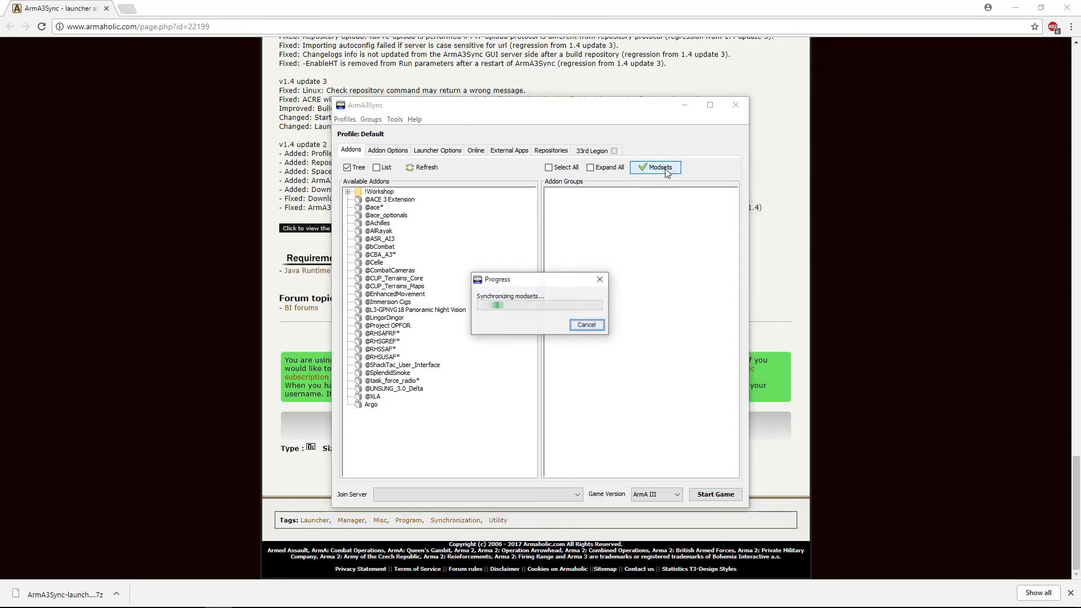
left_click(447, 226)
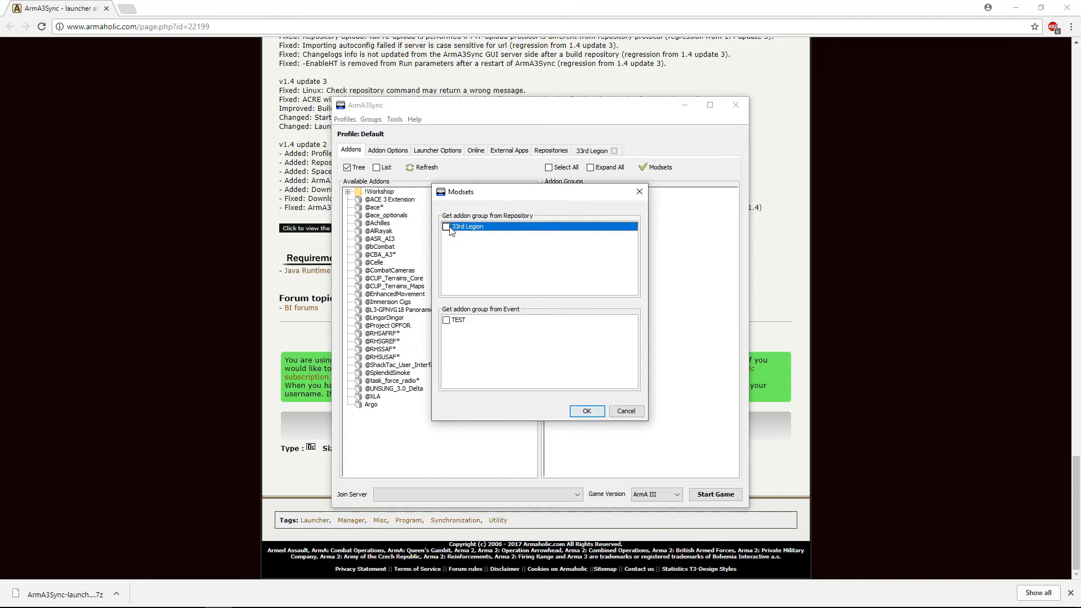
left_click(584, 410)
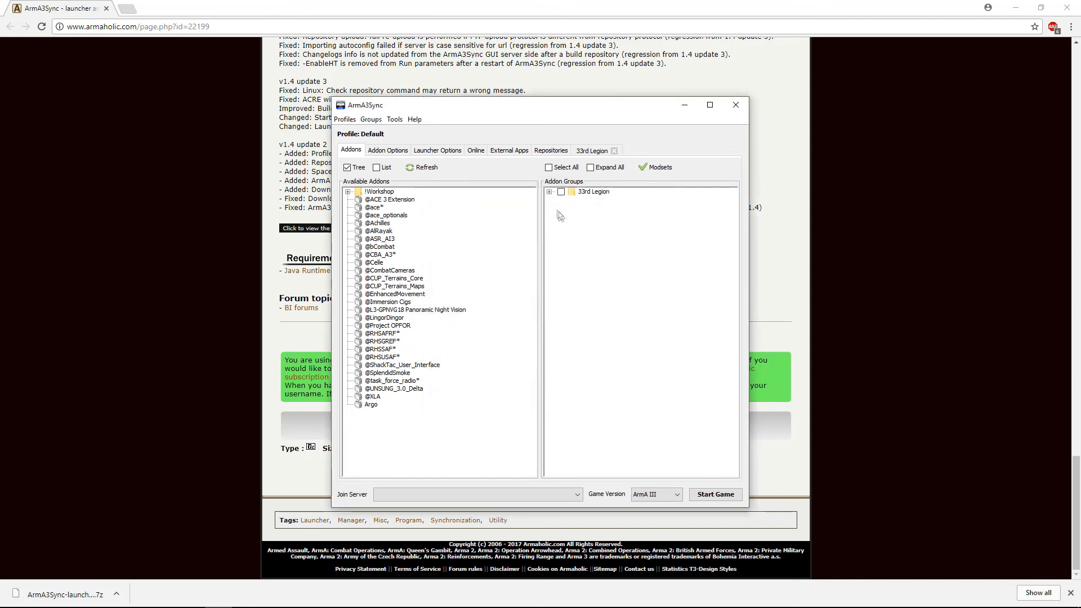
Expand the 33rd Legion addon group and enable all of its addons.
left_click(549, 193)
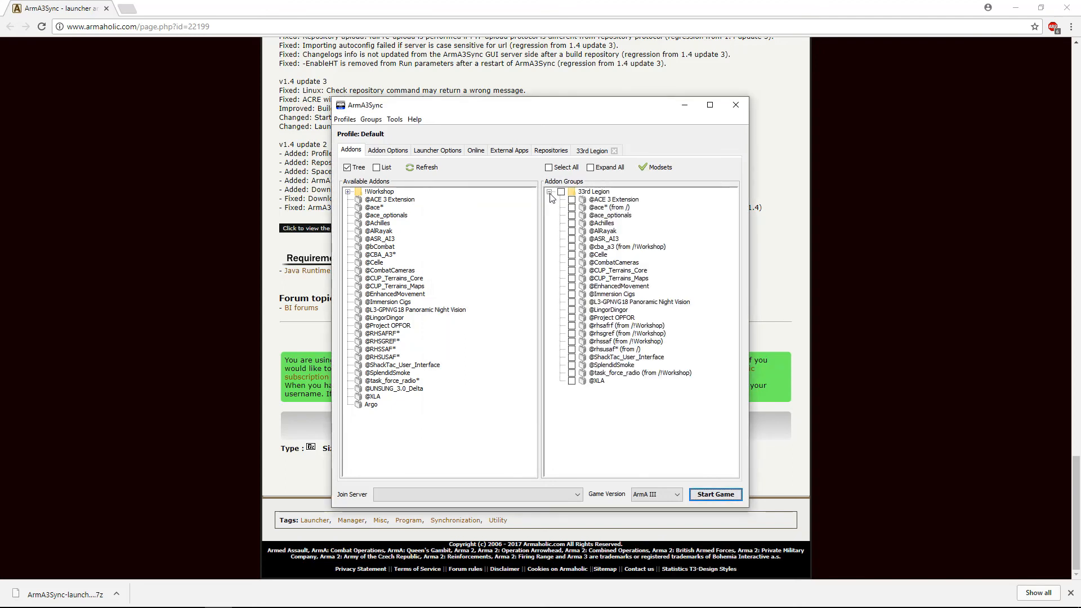
left_click(550, 192)
left_click(550, 193)
left_click(562, 195)
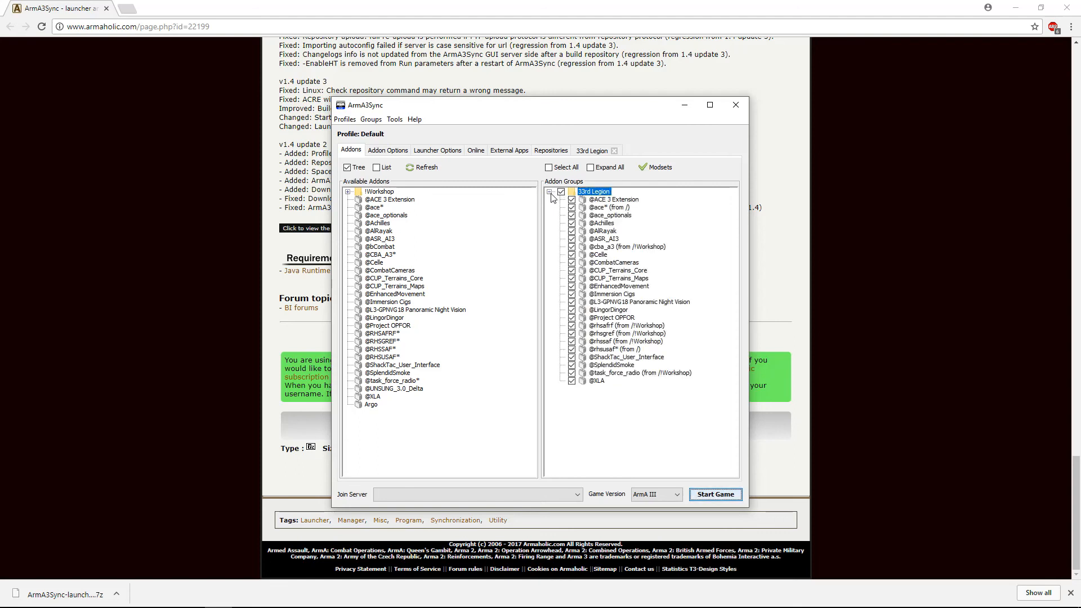
left_click(550, 193)
left_click(550, 192)
Check the list of servers to join and start ArmA III with the enabled 33rd Legion addons.
left_click(579, 496)
left_click(579, 495)
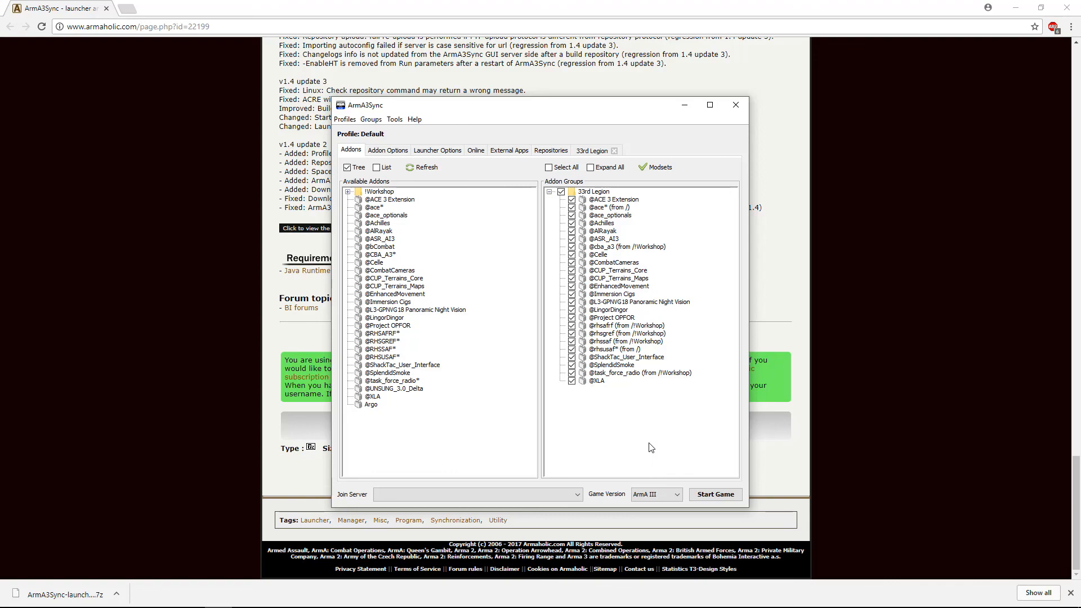
left_click(708, 494)
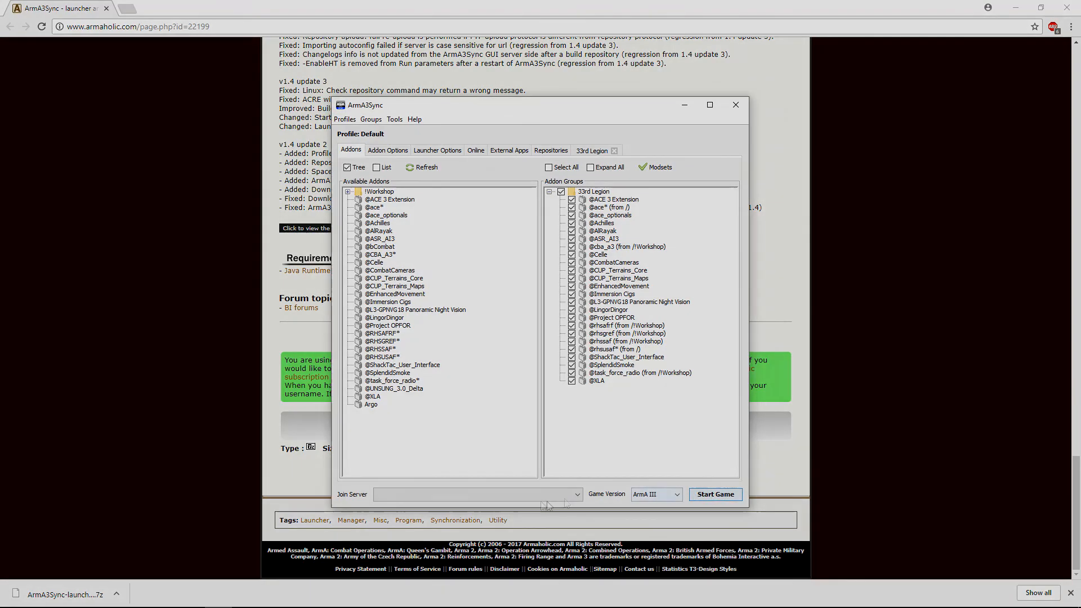